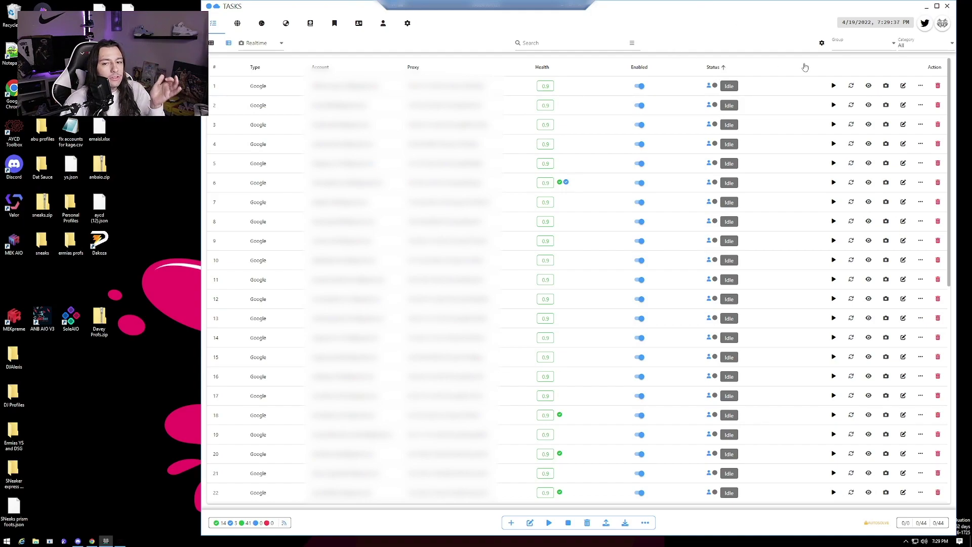
- Sort the task list by Type, scroll through it, then open the empty Spoofer page
left_click(287, 68)
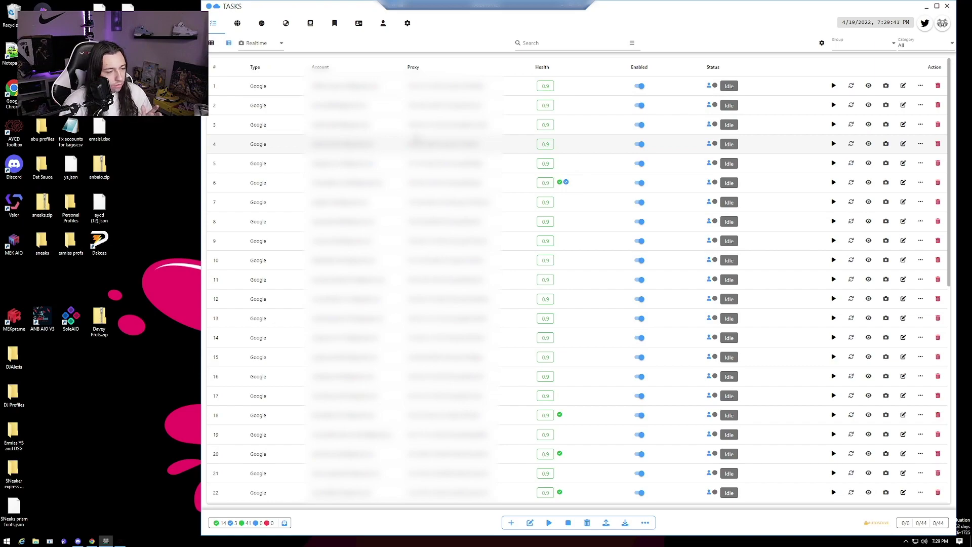
scroll(505, 271, "down", 8)
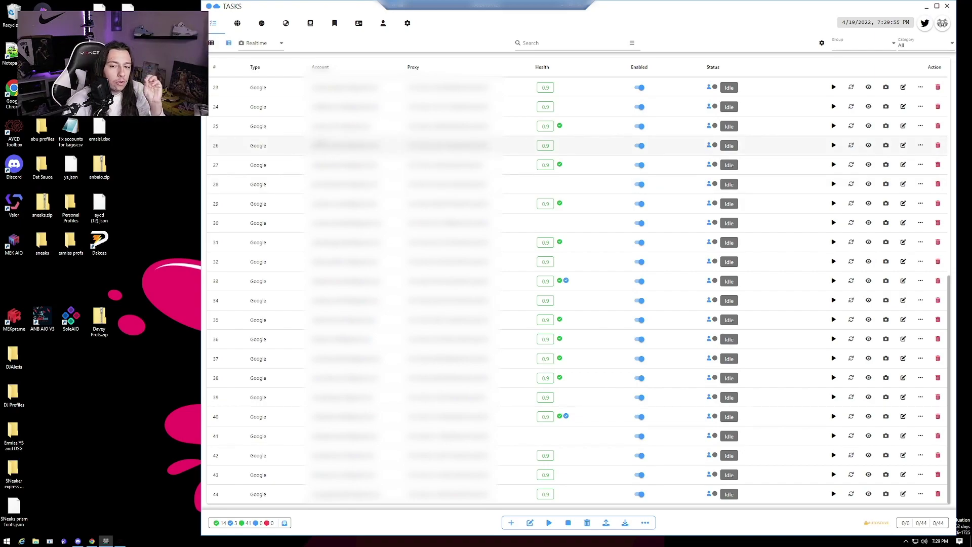
left_click(244, 25)
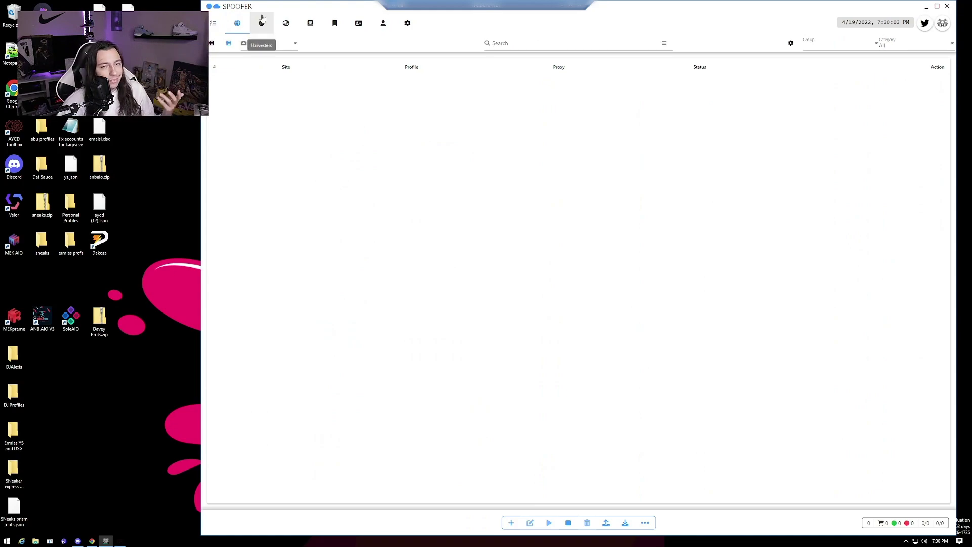
- View the Adidas harvesters, then open the Proxies page showing the Leaf 50 group
left_click(262, 21)
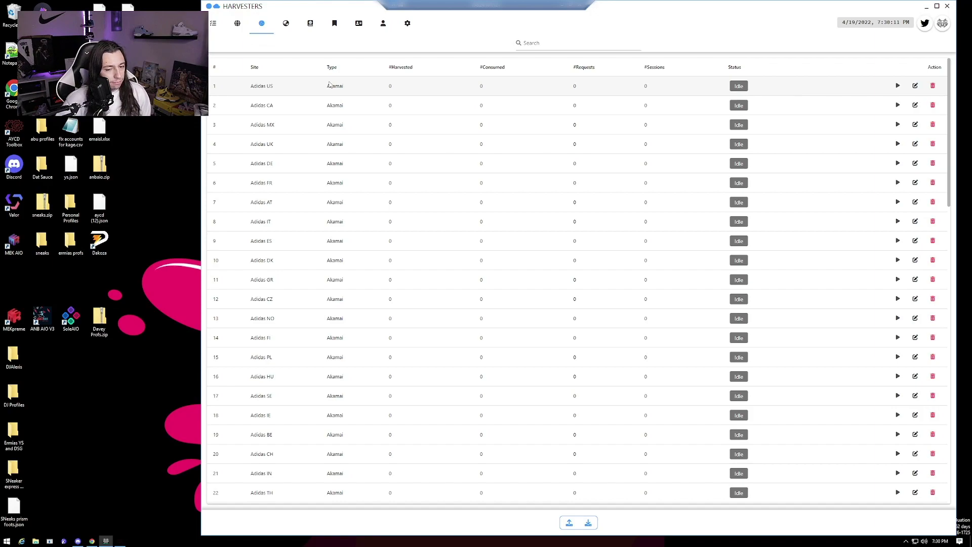
left_click(286, 25)
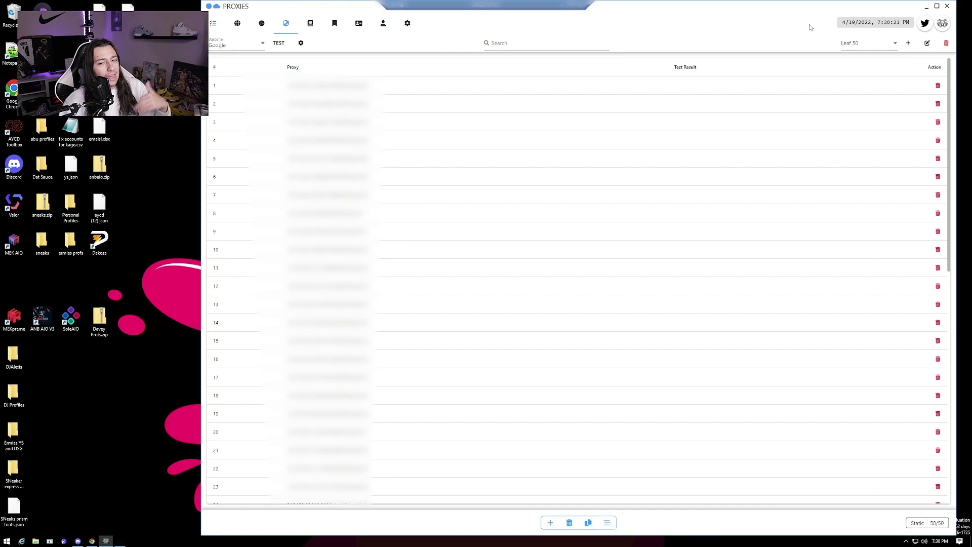
- Add a new proxy group titled 'Test' with proxy type Static
left_click(908, 44)
left_click(547, 261)
type("Tes")
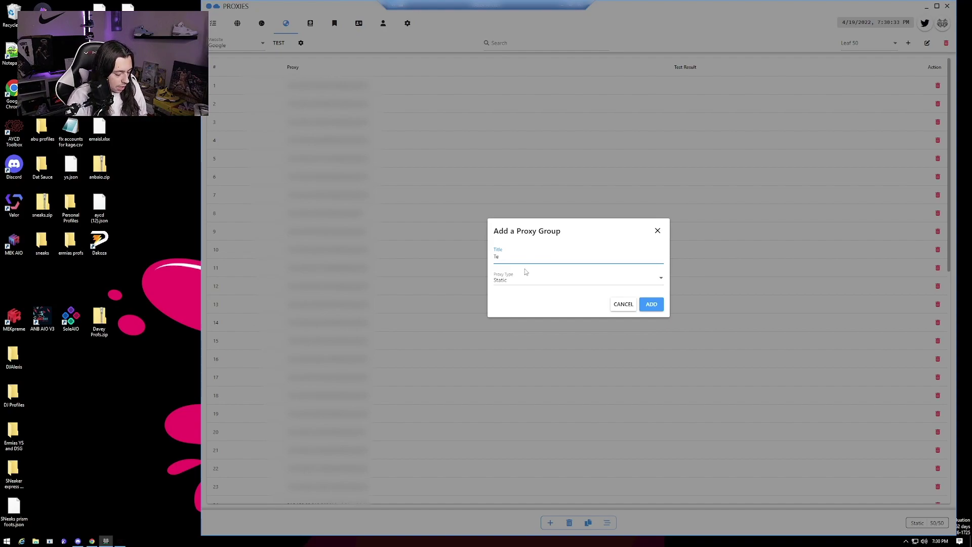
left_click(537, 280)
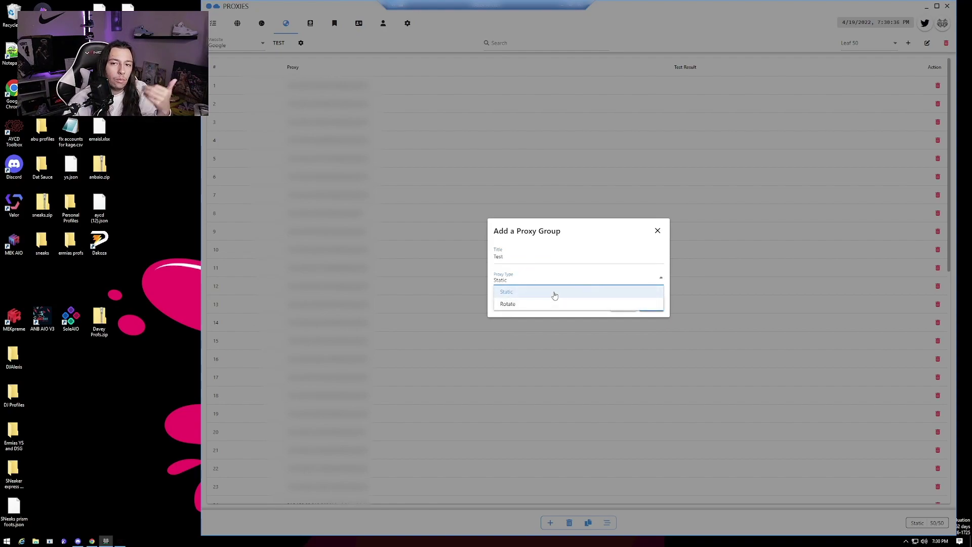
left_click(613, 298)
left_click(645, 304)
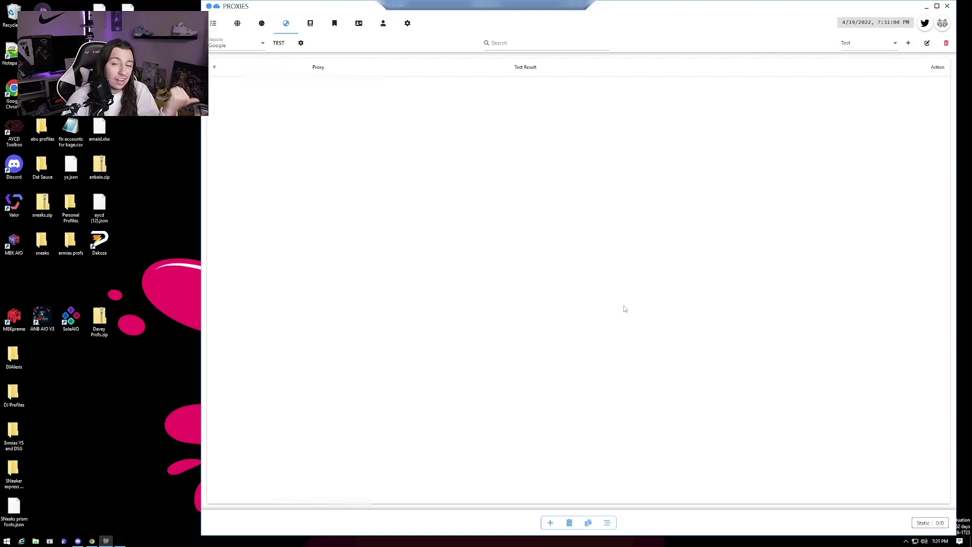
left_click(550, 522)
left_click(457, 252)
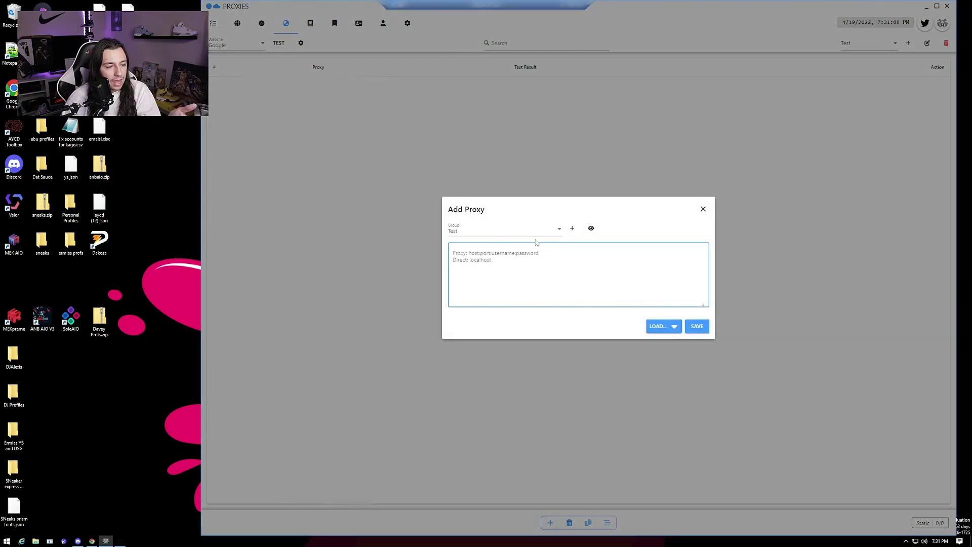
left_click(703, 208)
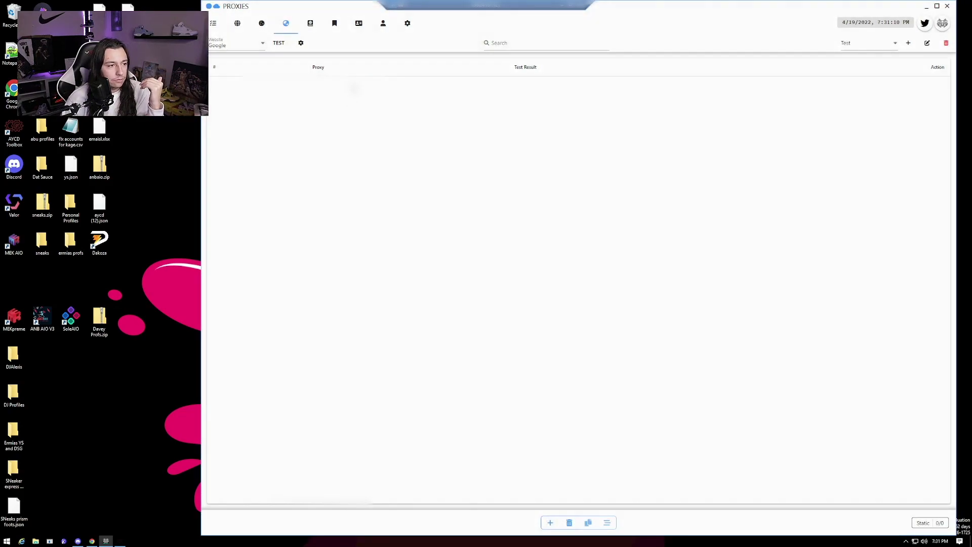
left_click(256, 46)
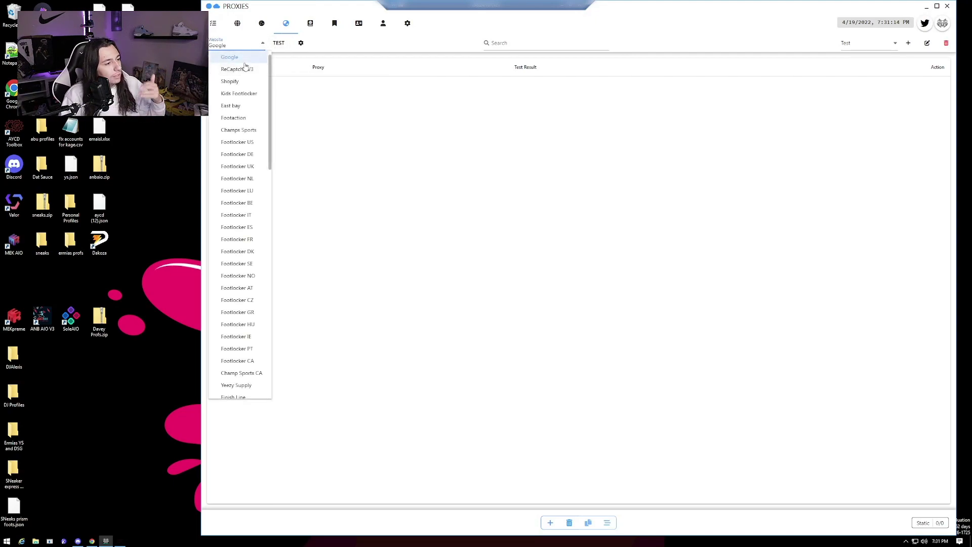
scroll(238, 106, "down", 8)
scroll(280, 313, "up", 8)
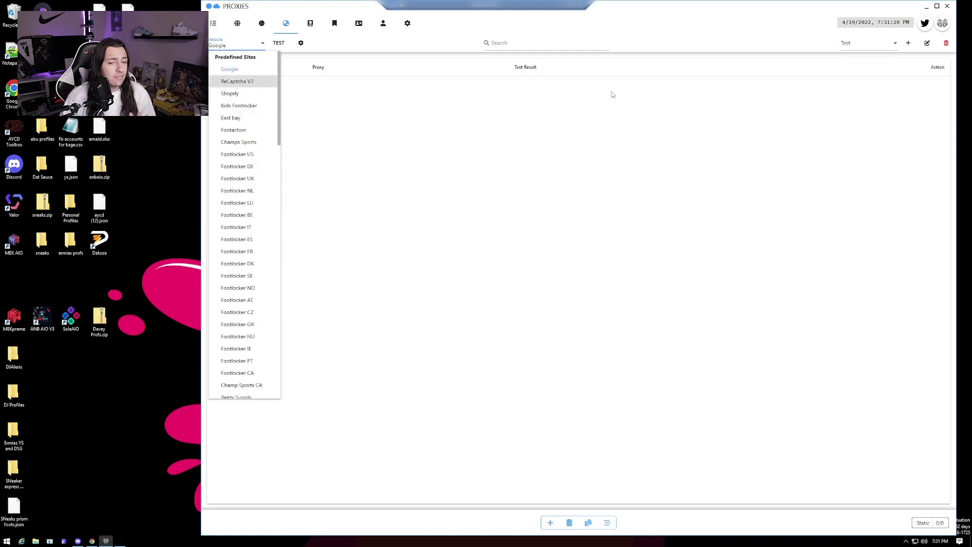
left_click(657, 29)
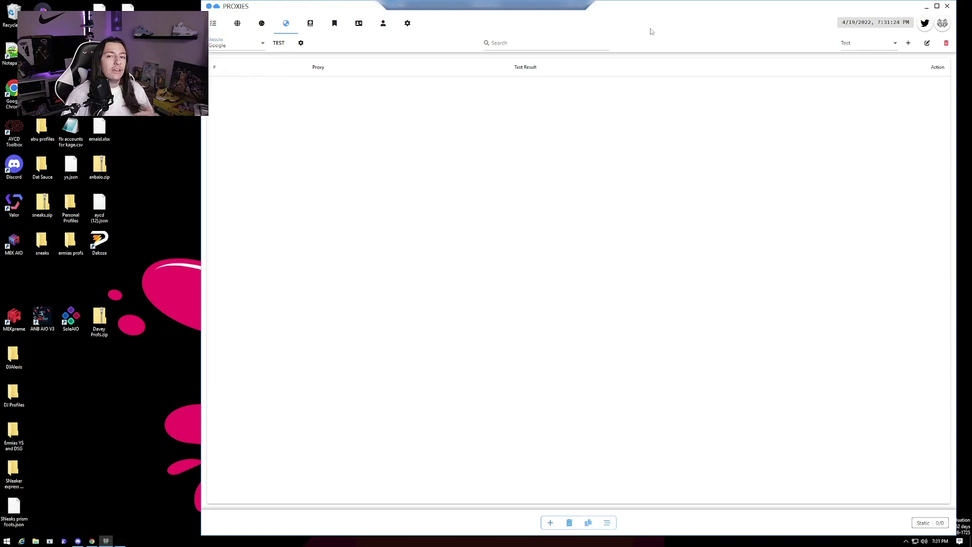
left_click(582, 41)
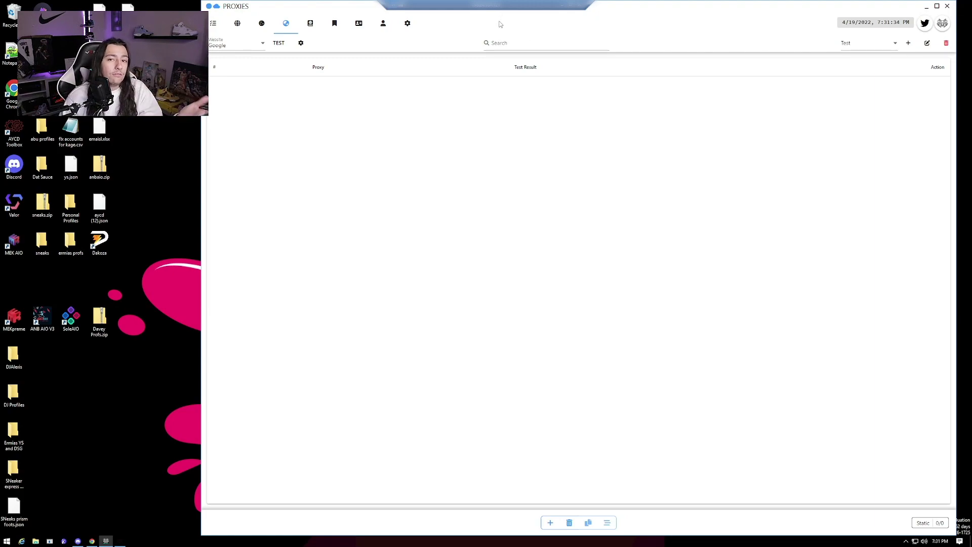
- Browse Proxy Generator and Sites, cancel a new site form, then open Profiles' group filter
left_click(314, 23)
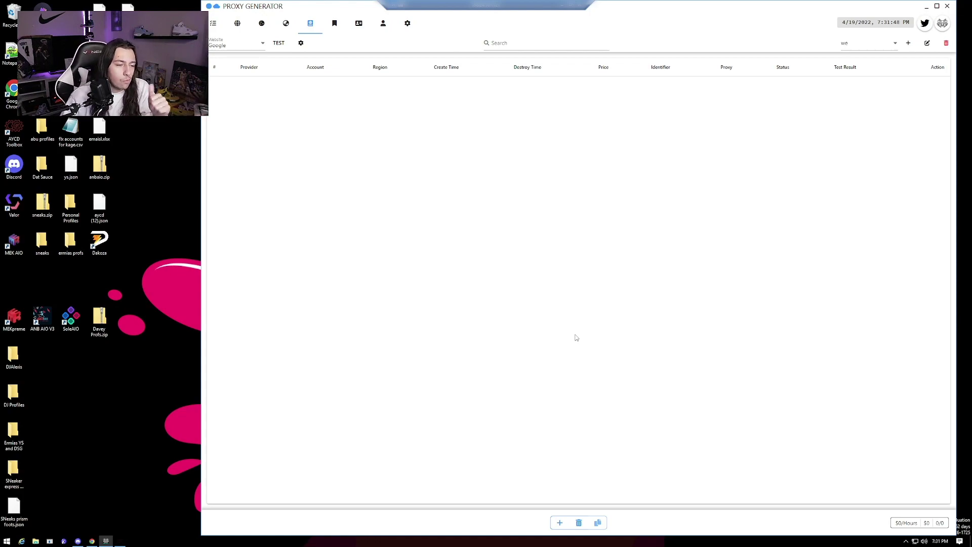
left_click(333, 25)
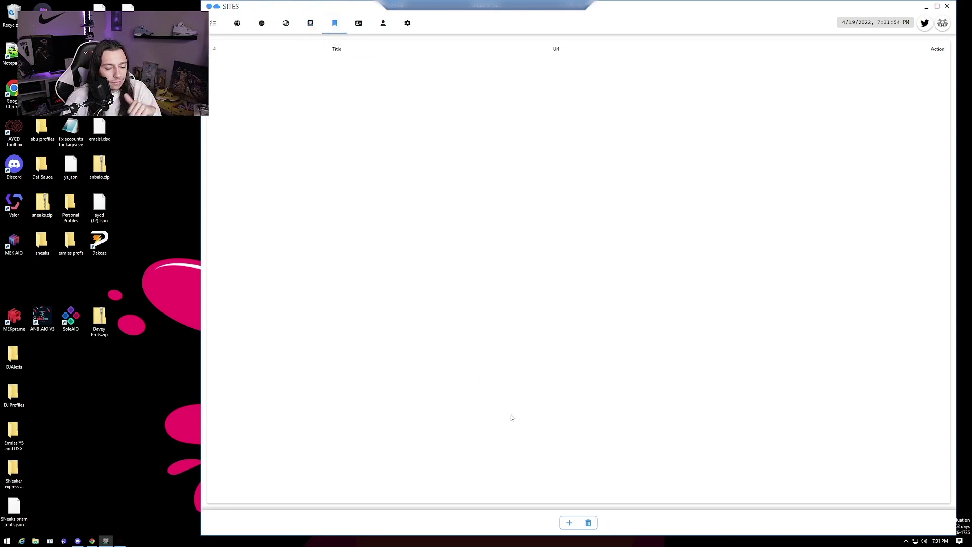
left_click(569, 522)
left_click(507, 246)
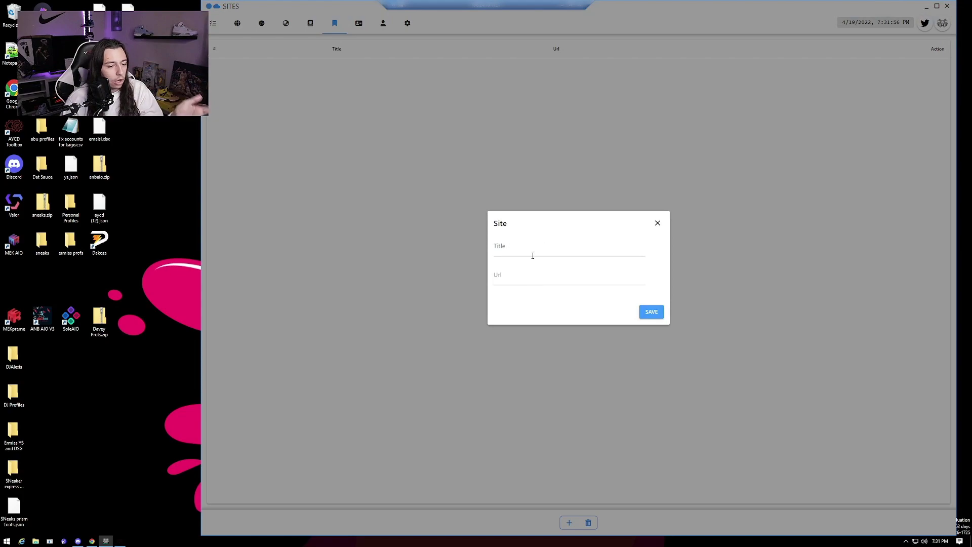
left_click(656, 224)
left_click(360, 25)
left_click(916, 54)
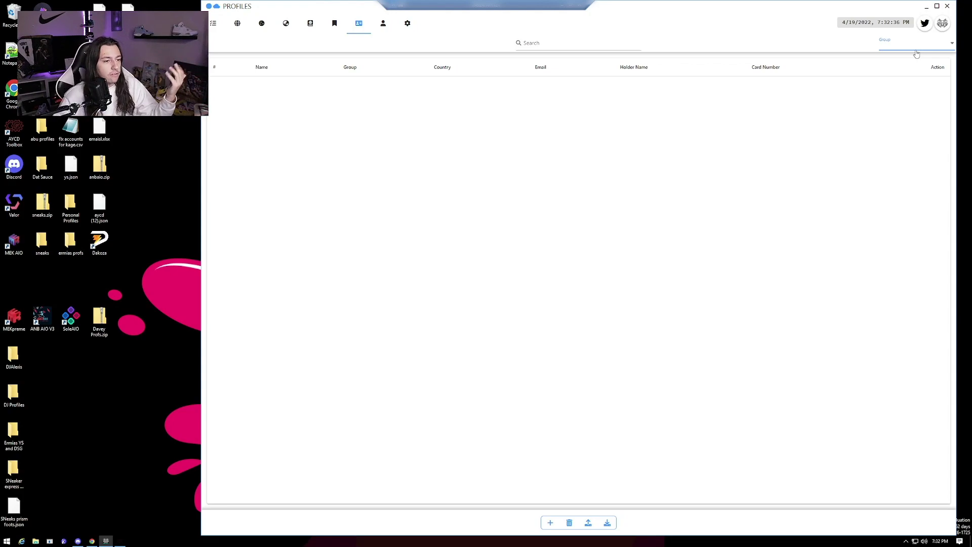
- On the Accounts page, filter by YS and Foots, clear them, then show only the last group
left_click(387, 30)
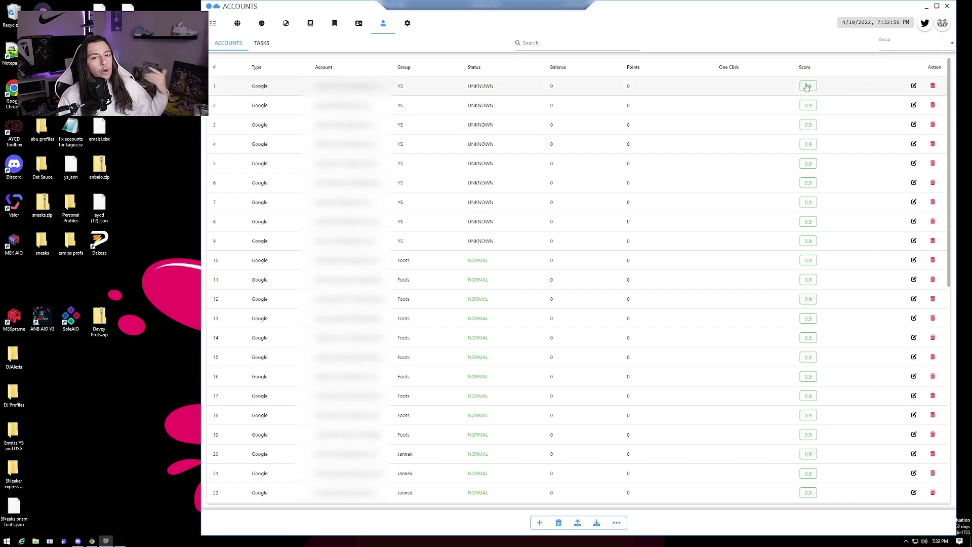
left_click(906, 46)
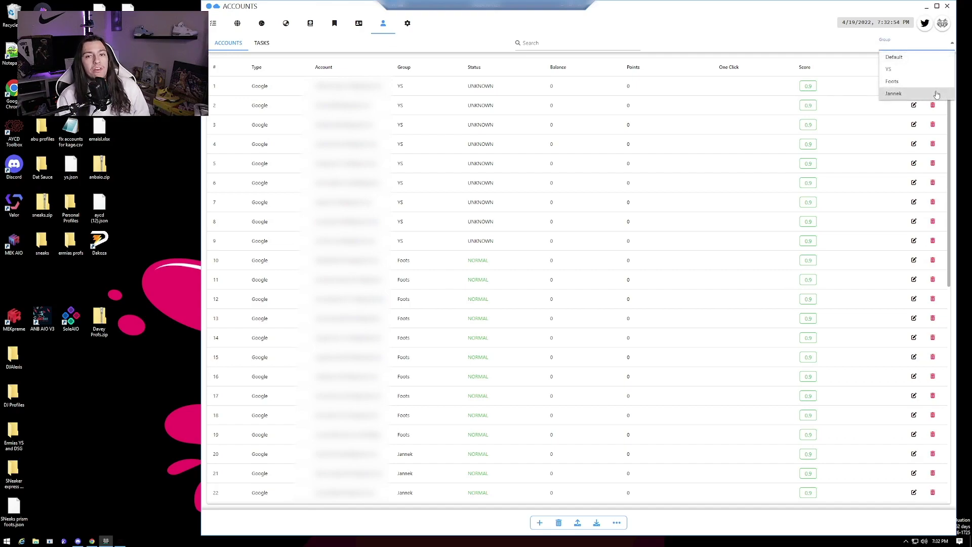
left_click(902, 74)
left_click(892, 81)
left_click(891, 45)
left_click(893, 45)
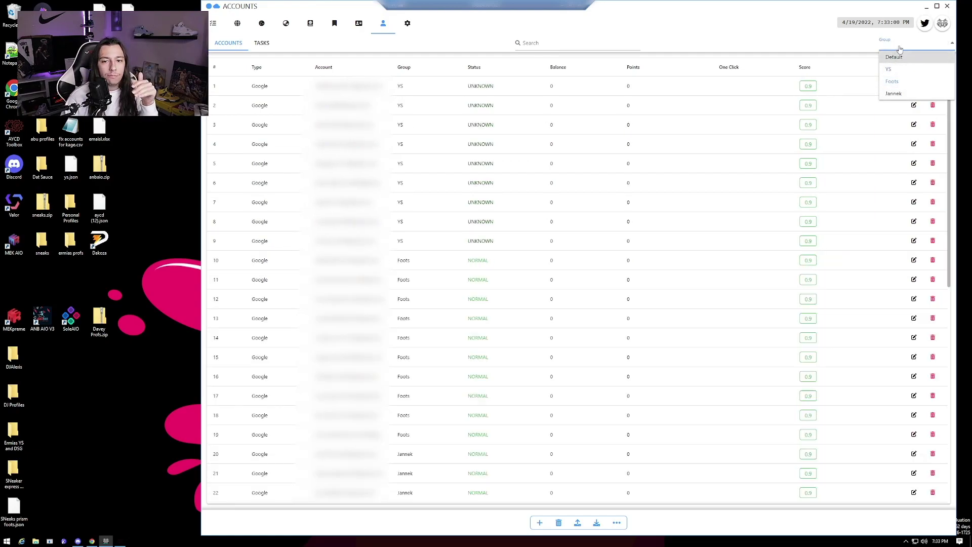
left_click(896, 44)
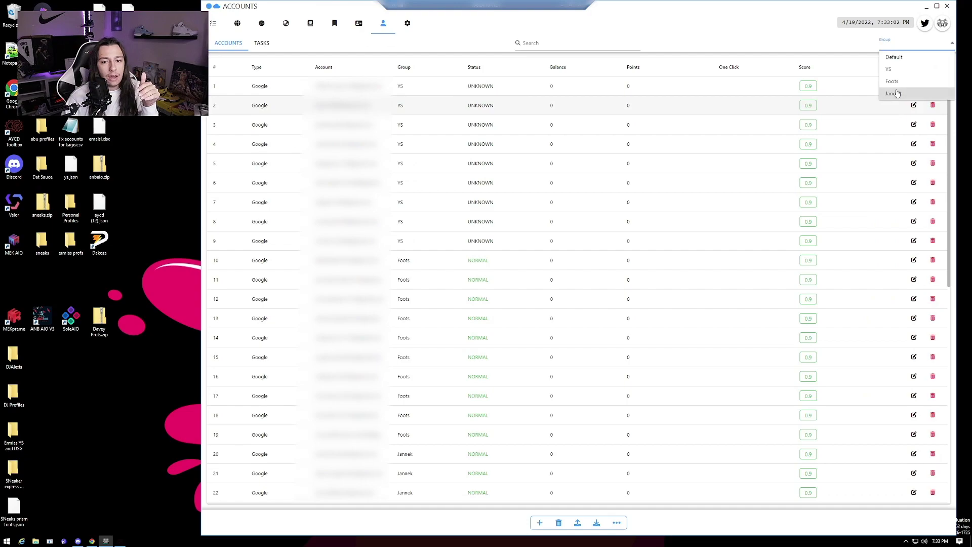
left_click(896, 93)
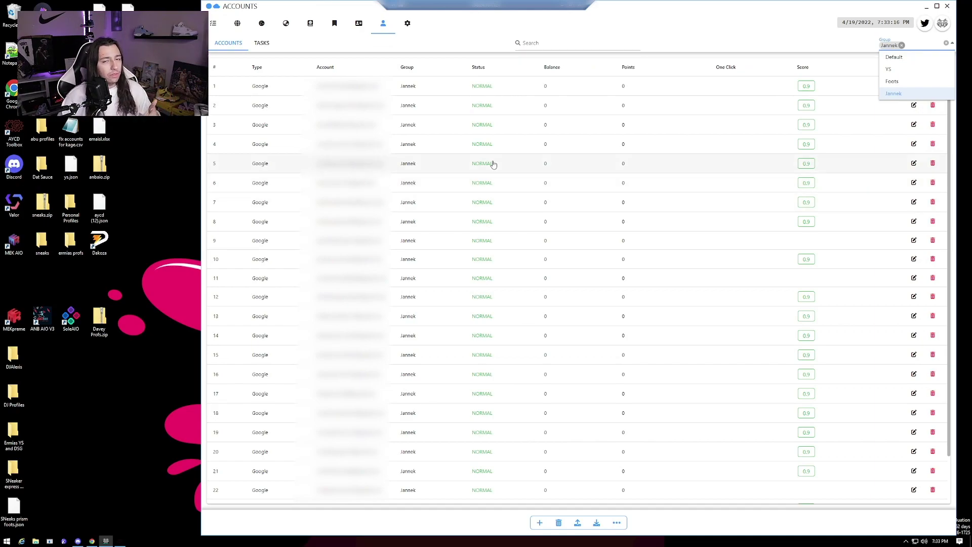
- Sort the accounts by Group, clear the group filter, and open the Settings page
left_click(407, 67)
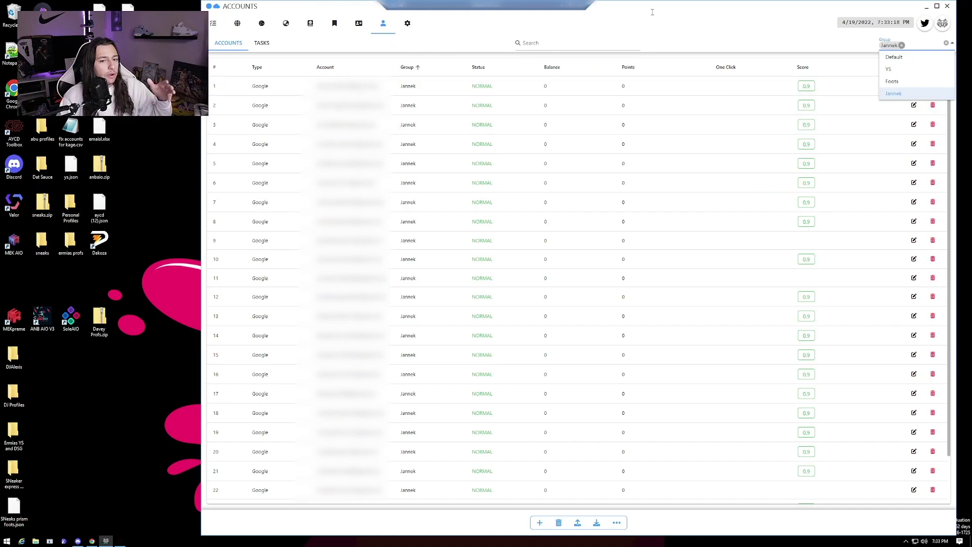
left_click(901, 45)
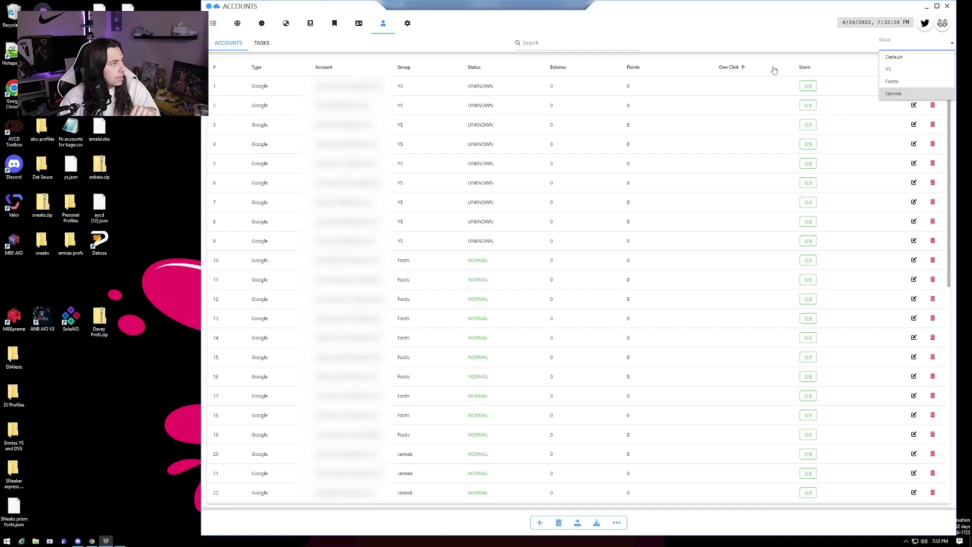
left_click(408, 24)
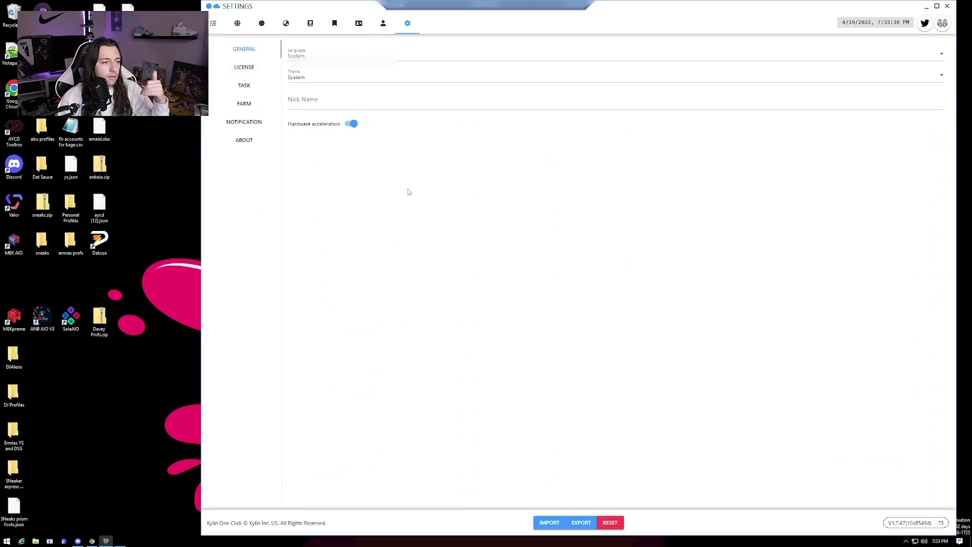
- Review the License, Task and Farm settings, then return to the 44-task list
left_click(241, 73)
left_click(244, 85)
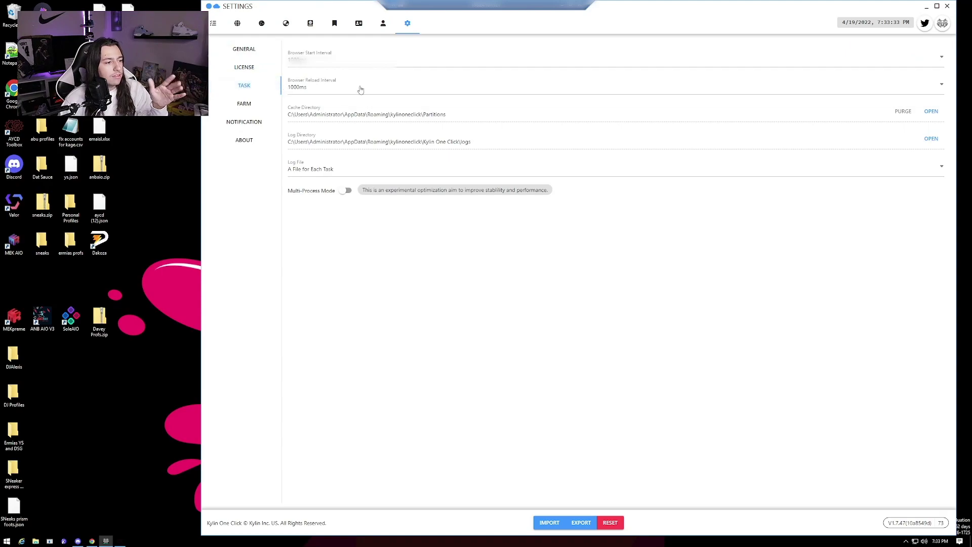
left_click(244, 104)
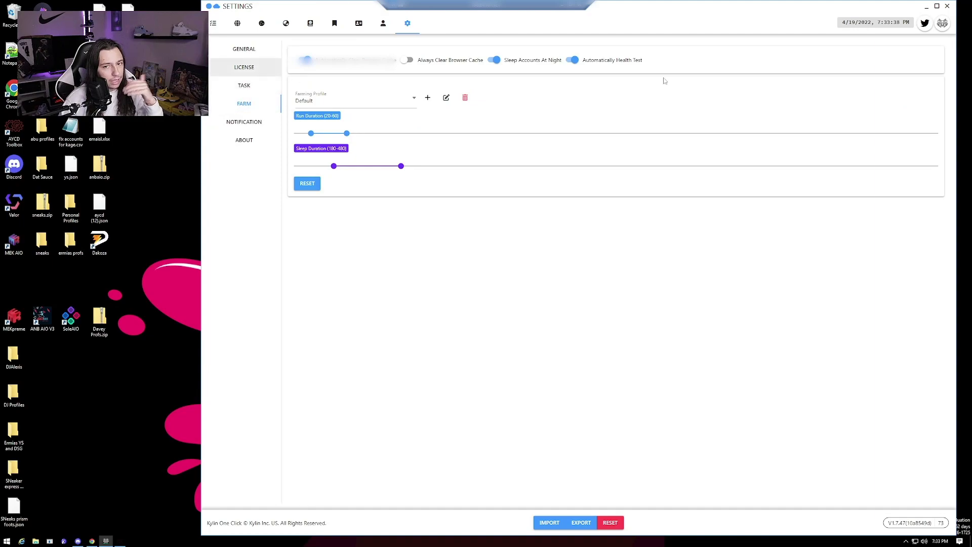
left_click(214, 24)
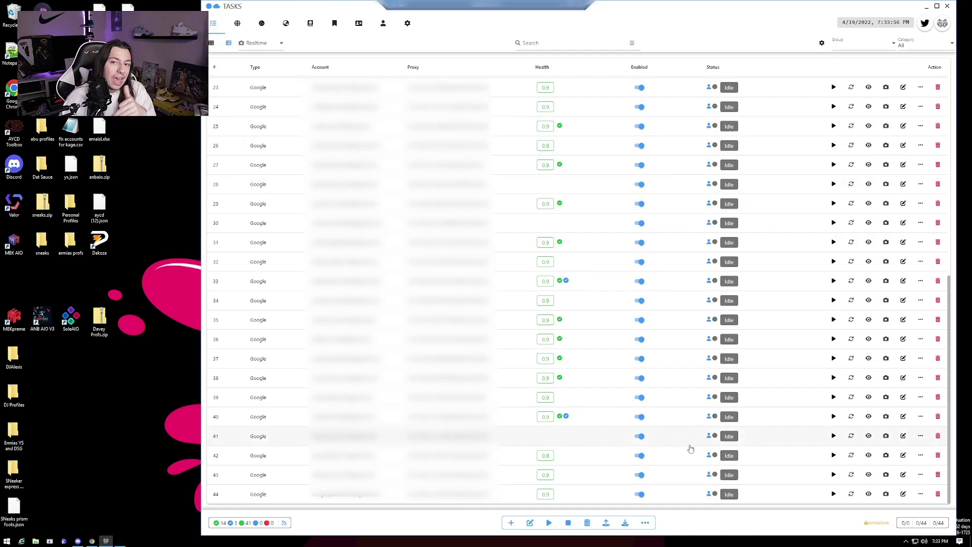
left_click(511, 524)
left_click(448, 202)
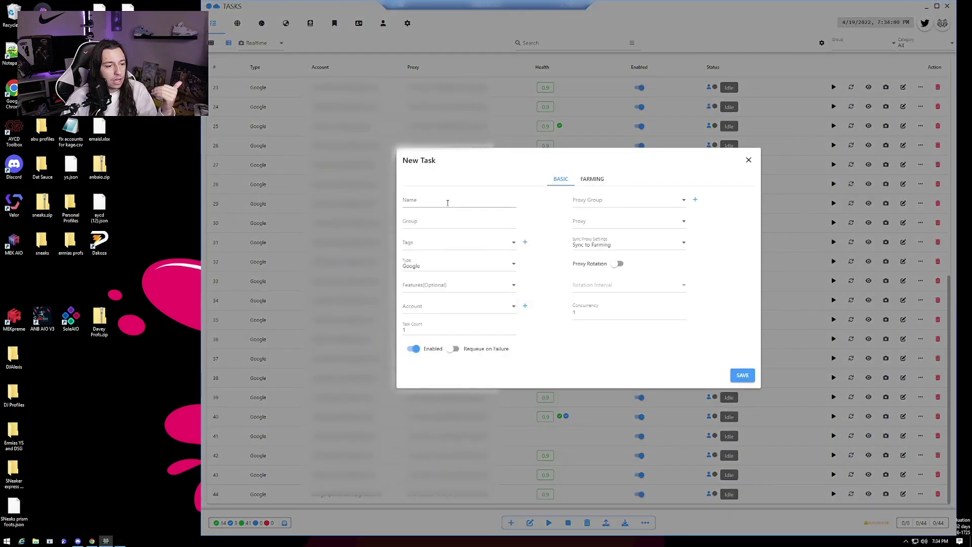
left_click(445, 223)
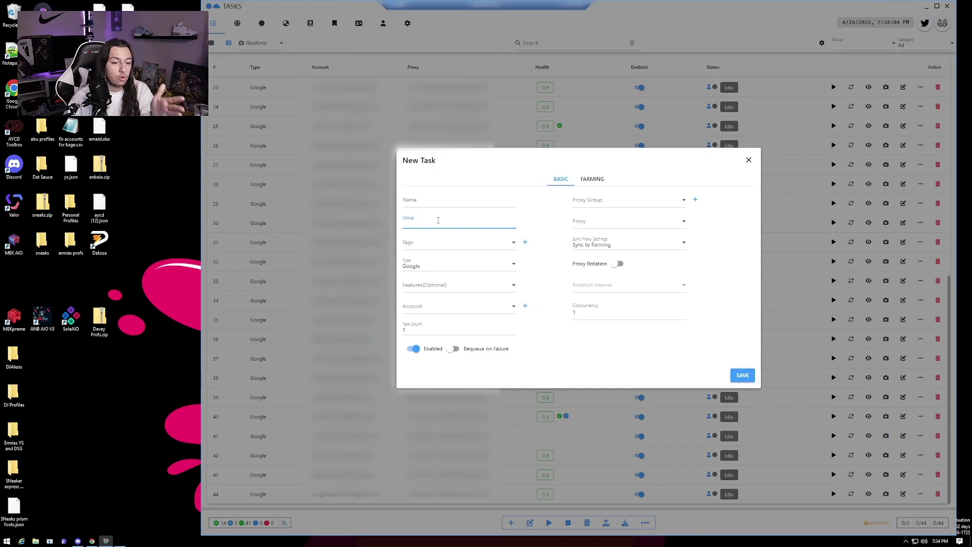
type("Jannount")
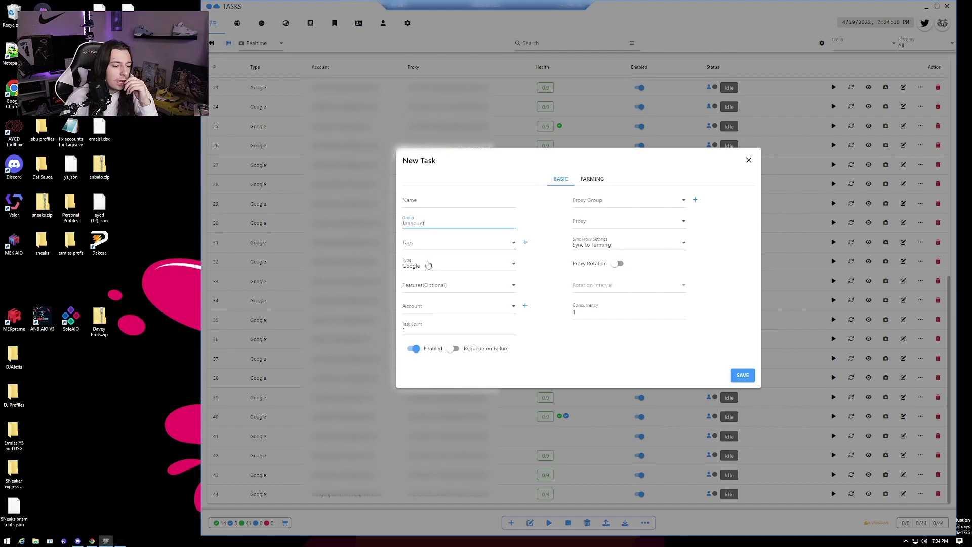
left_click(486, 308)
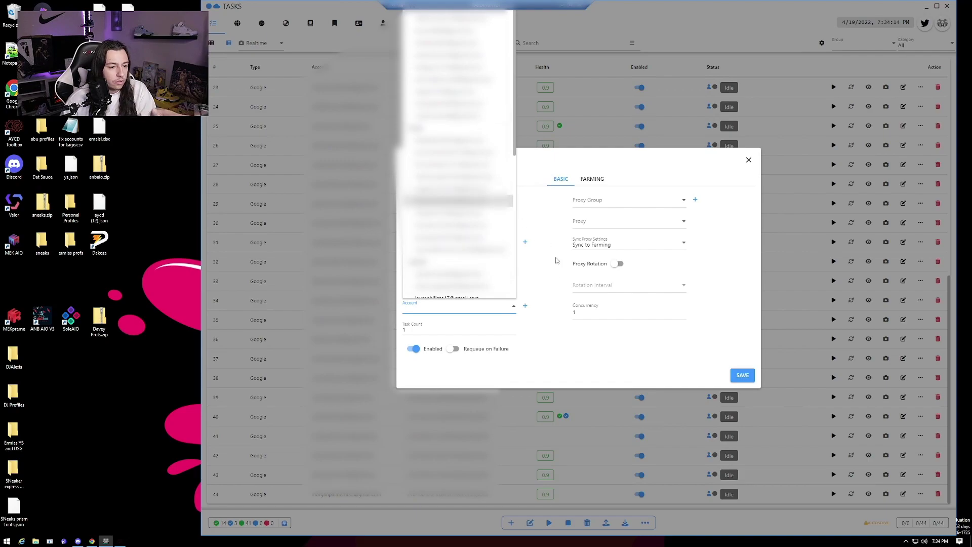
left_click(481, 342)
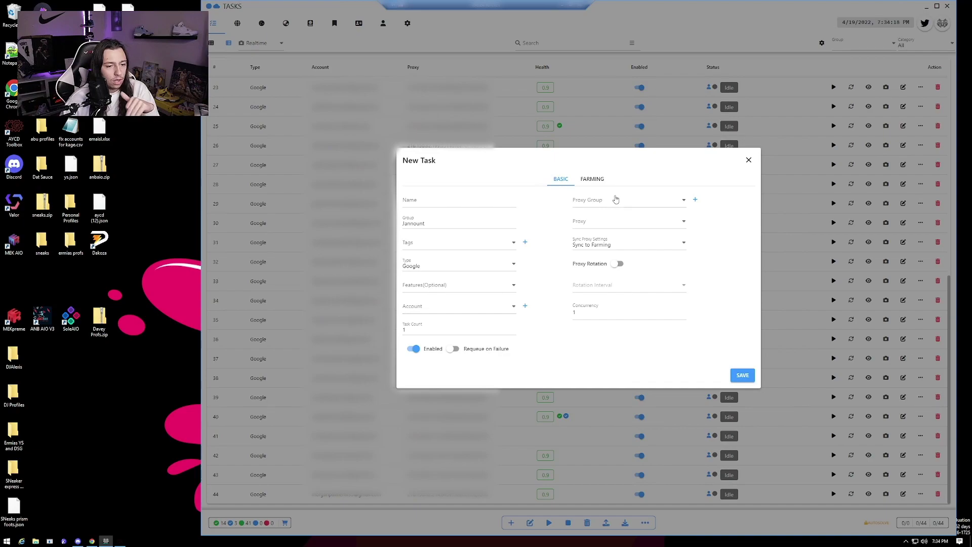
left_click(664, 223)
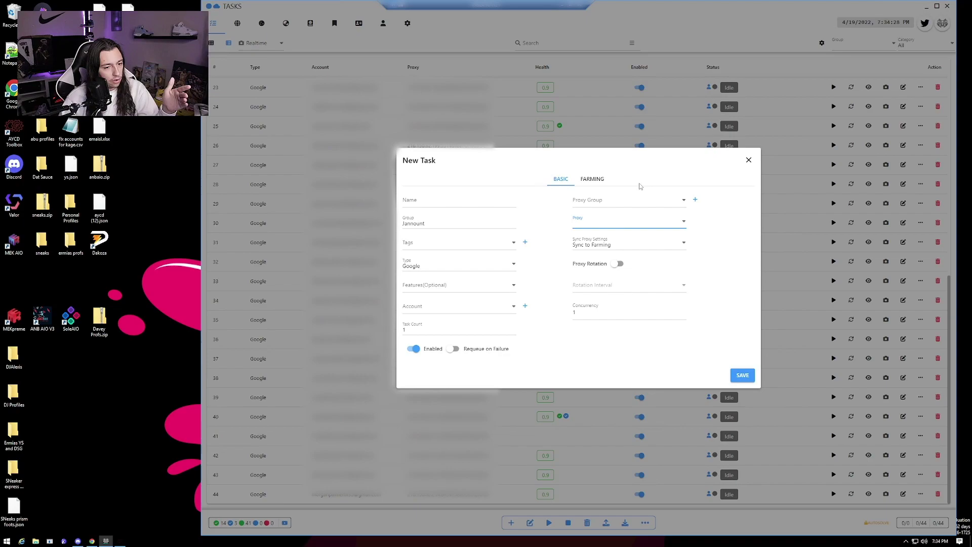
left_click(600, 180)
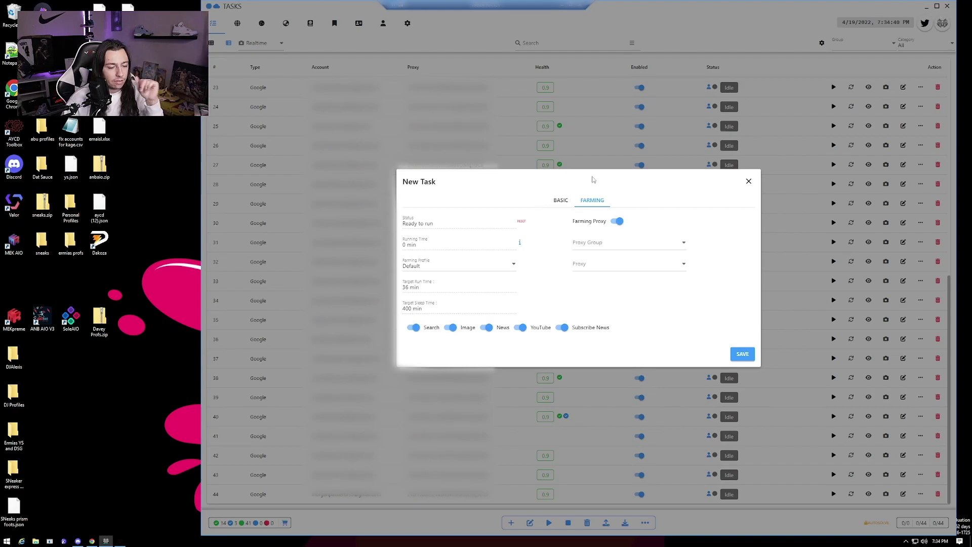
left_click(557, 200)
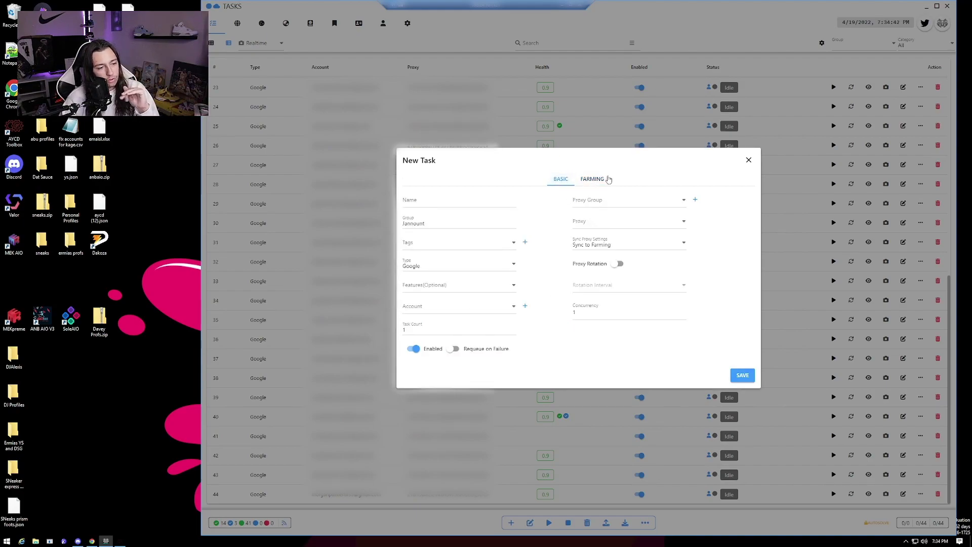
left_click(748, 160)
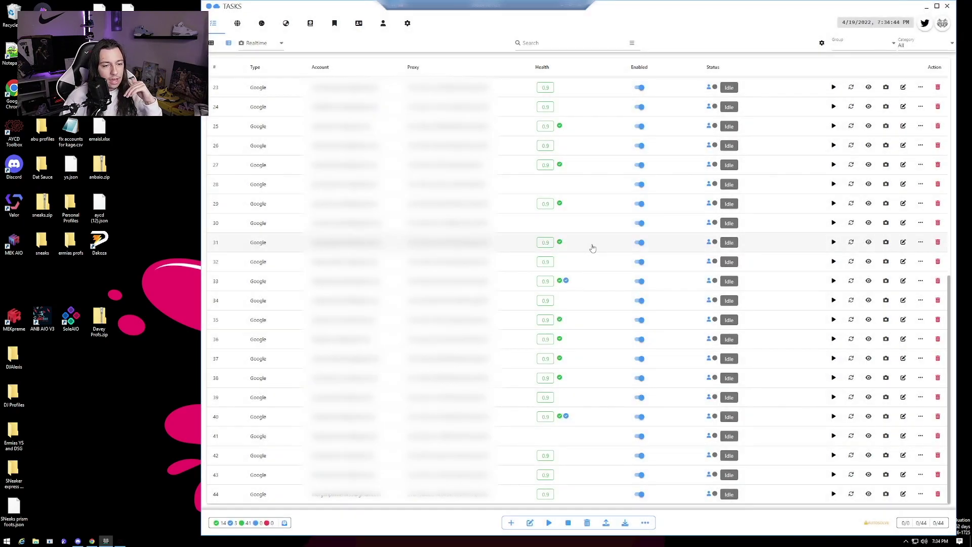